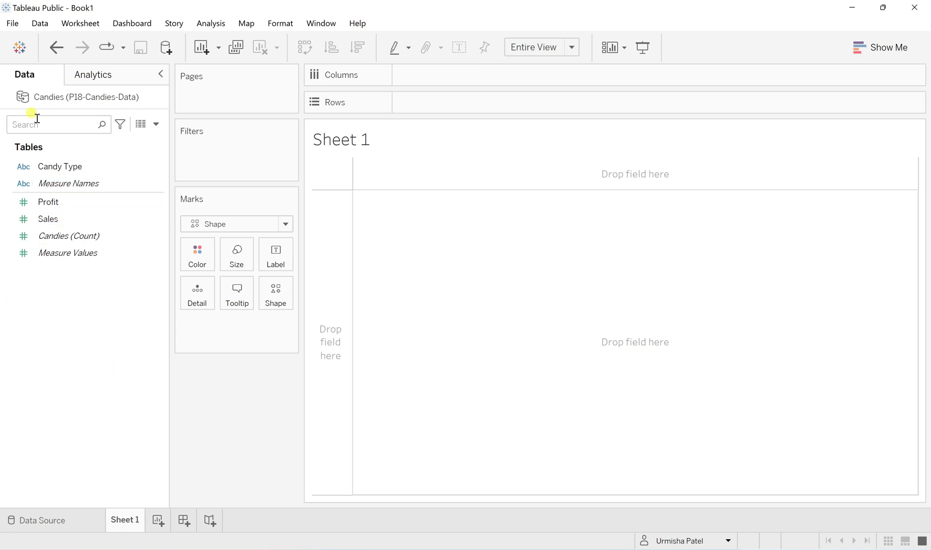
Place Candy Type on Rows and browse the shape palettes, keeping the Default circle marks
left_click(67, 167)
left_click_drag(66, 169, 450, 111)
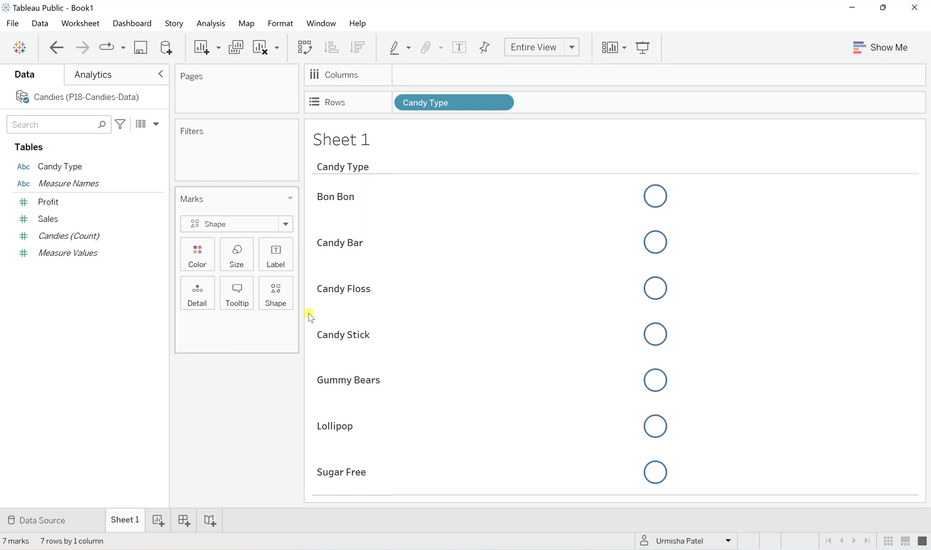
left_click(285, 290)
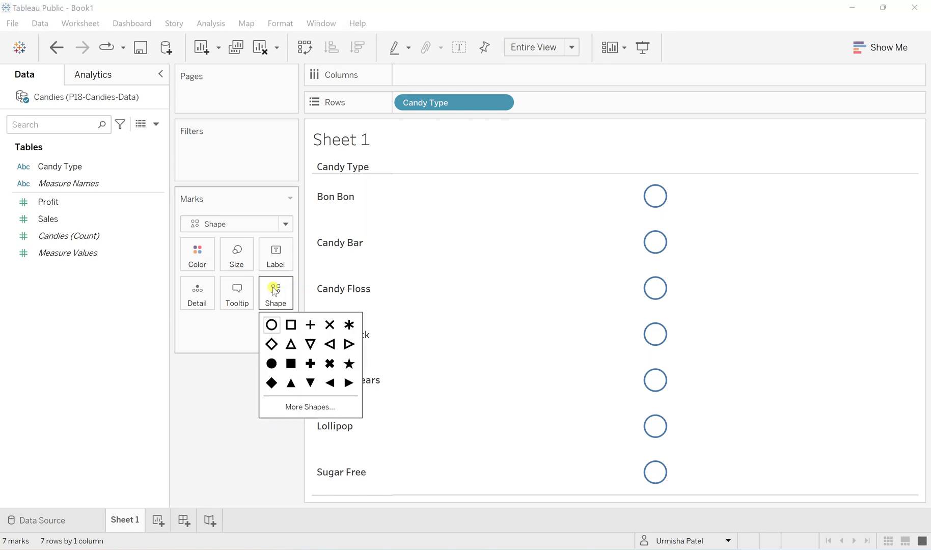
left_click(310, 407)
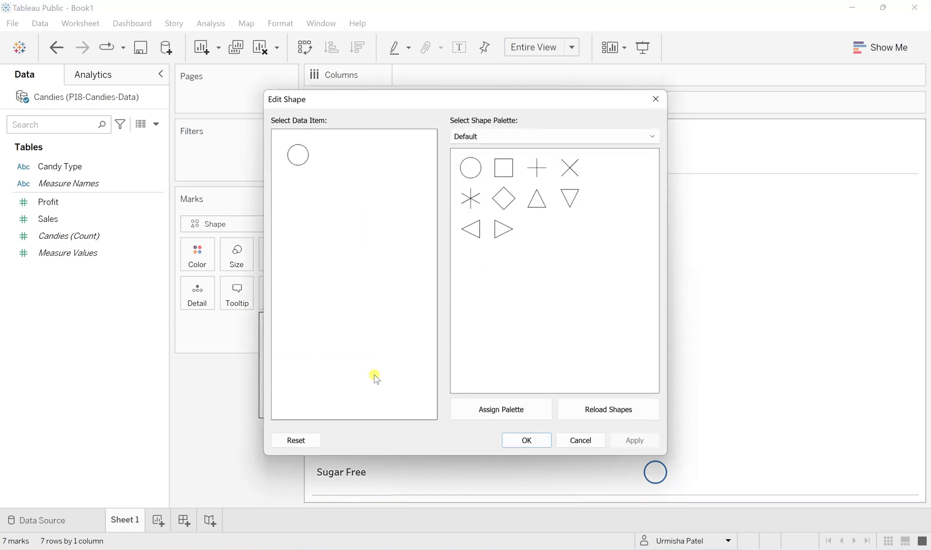
left_click(548, 136)
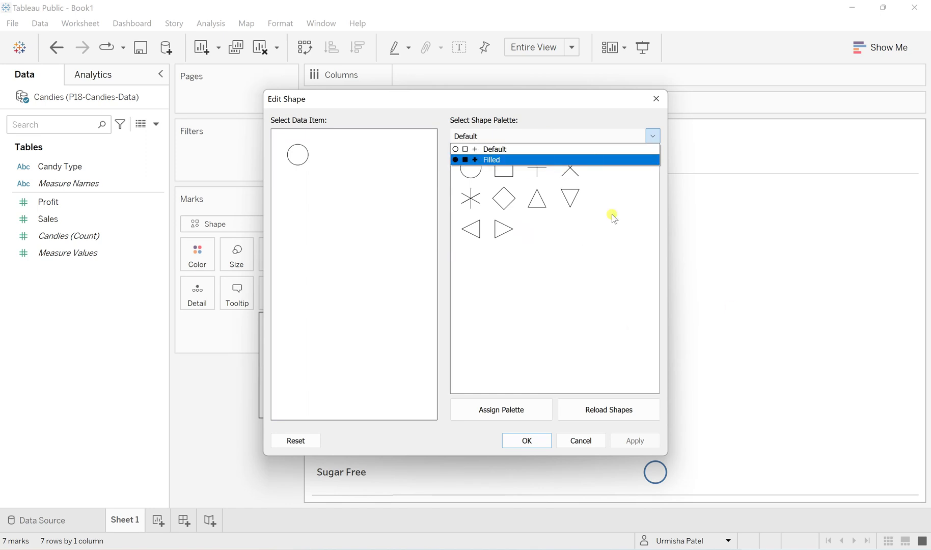
left_click(657, 99)
left_click(655, 99)
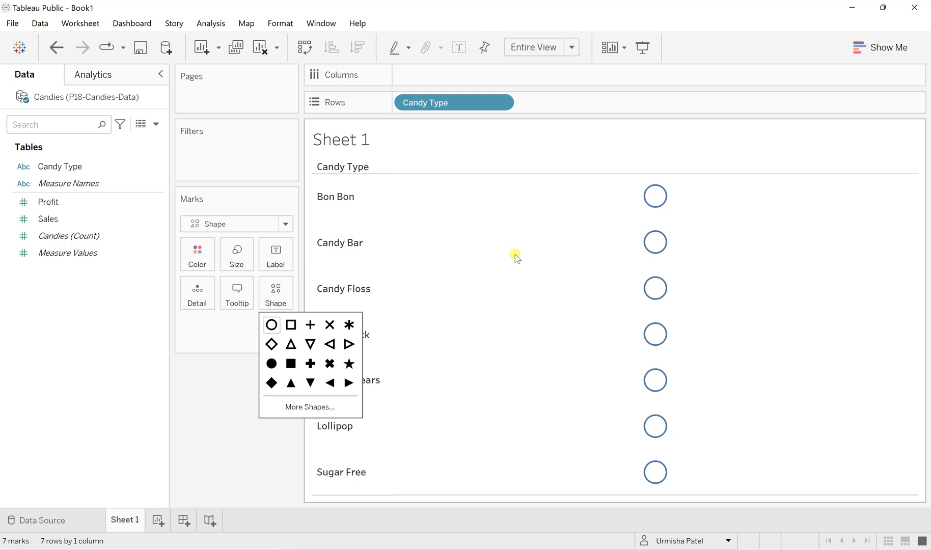
left_click(212, 453)
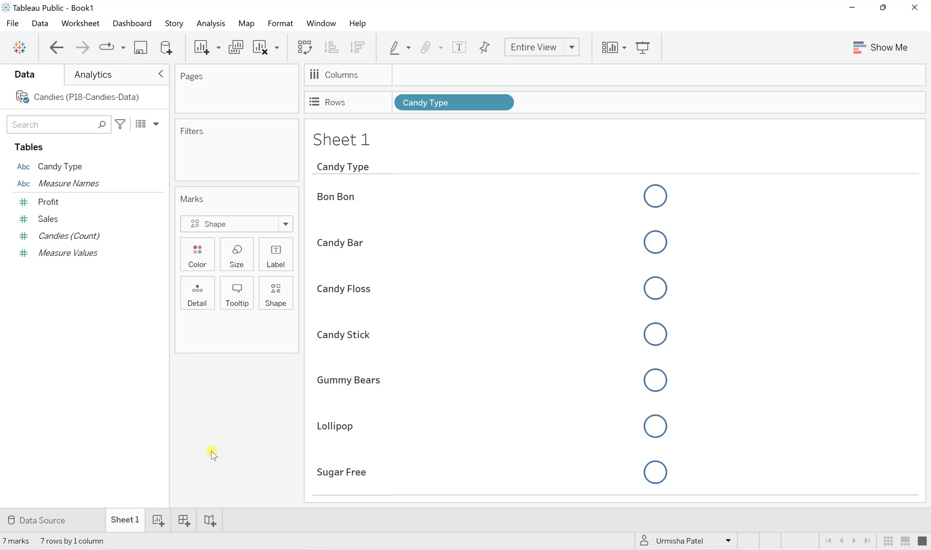
Find a 'bon bon' candy picture in Google Images and bring up its Copy image option
key("alt+Tab")
left_click(175, 67)
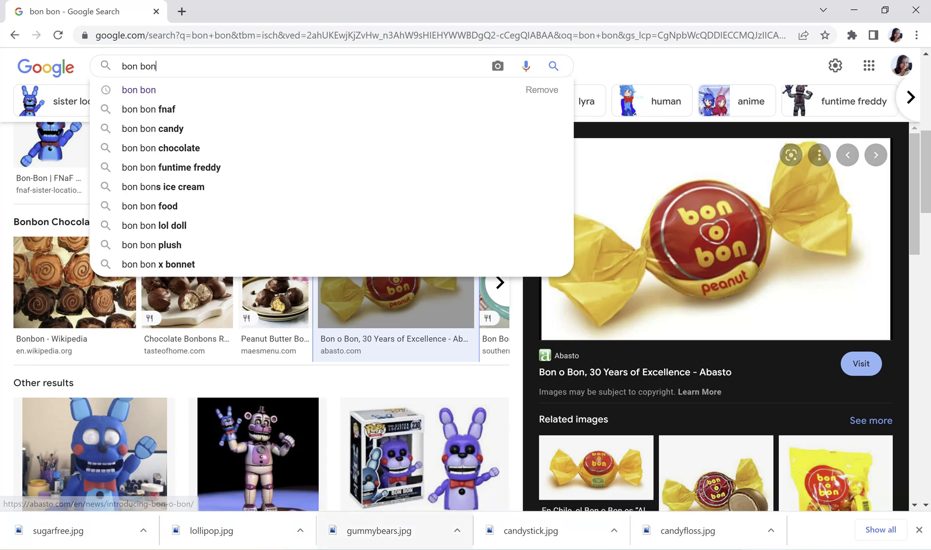
right_click(702, 258)
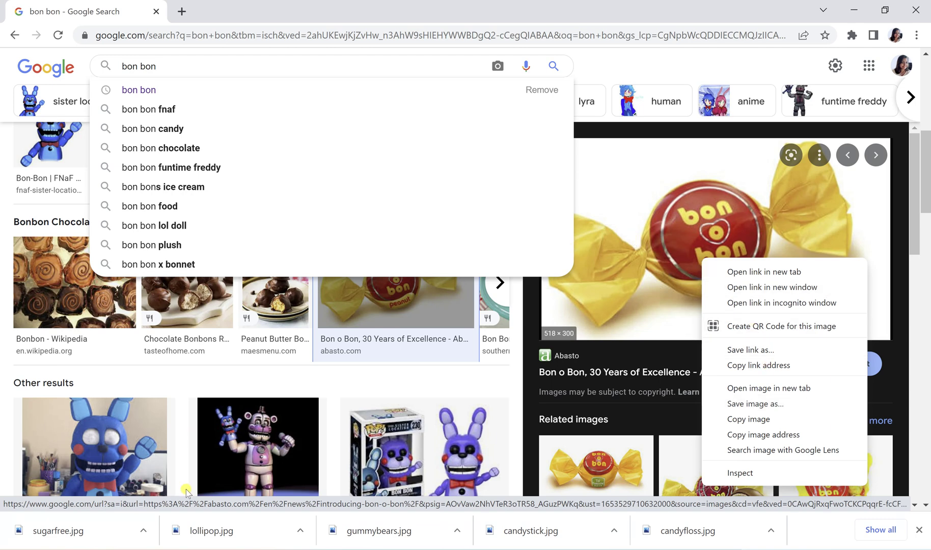
key("alt+Tab")
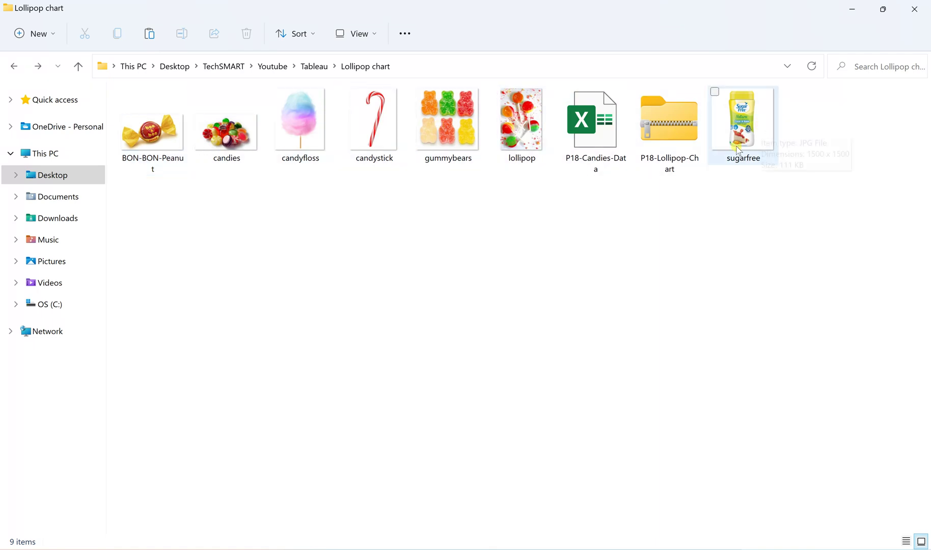
Select the seven candy JPGs, from BON-BON-Peanut through sugarfree
left_click(146, 138)
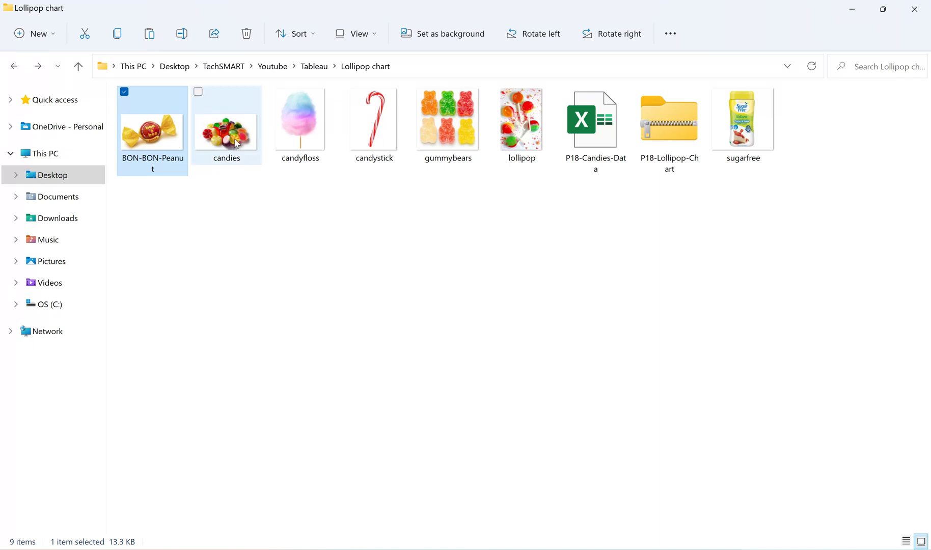
left_click(234, 140, "ctrl")
left_click(305, 138, "ctrl")
left_click(390, 143, "ctrl")
left_click(435, 137, "ctrl")
left_click(525, 127, "ctrl")
left_click(752, 113, "ctrl")
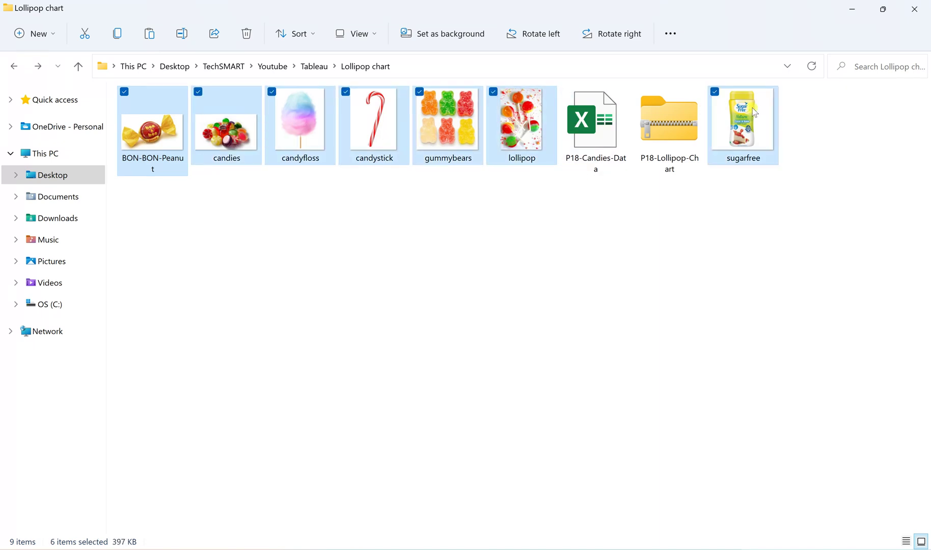
Paste the seven candy images into Documents > My Tableau Repository > Shapes
left_click(37, 197)
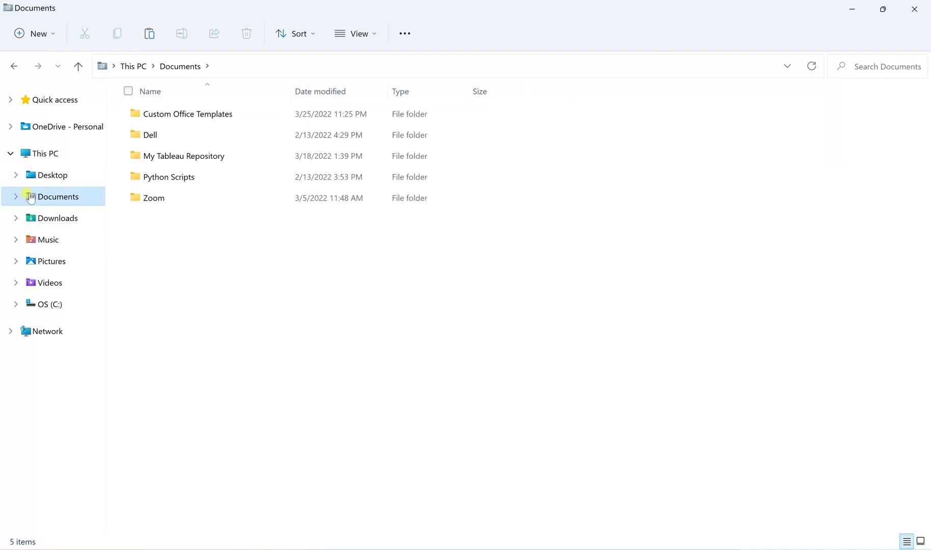
double_click(196, 161)
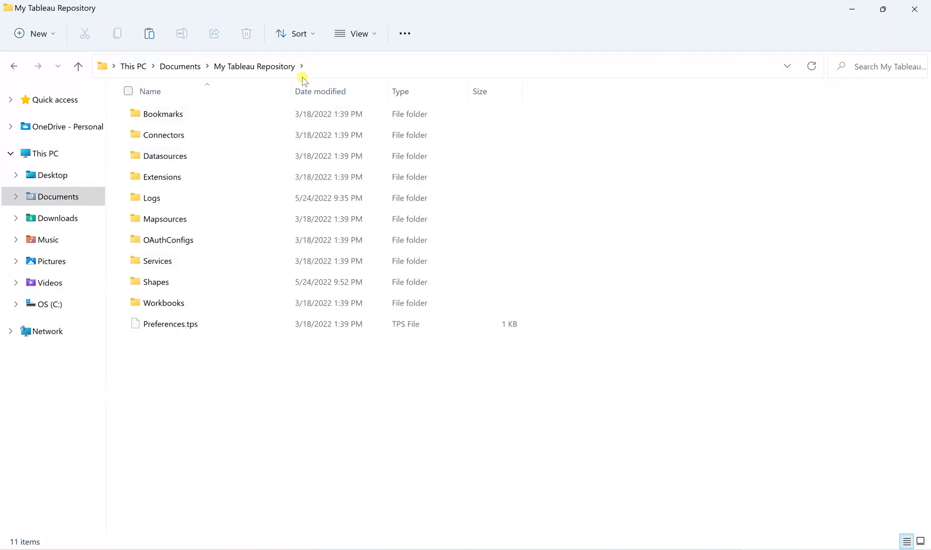
left_click(152, 282)
double_click(152, 282)
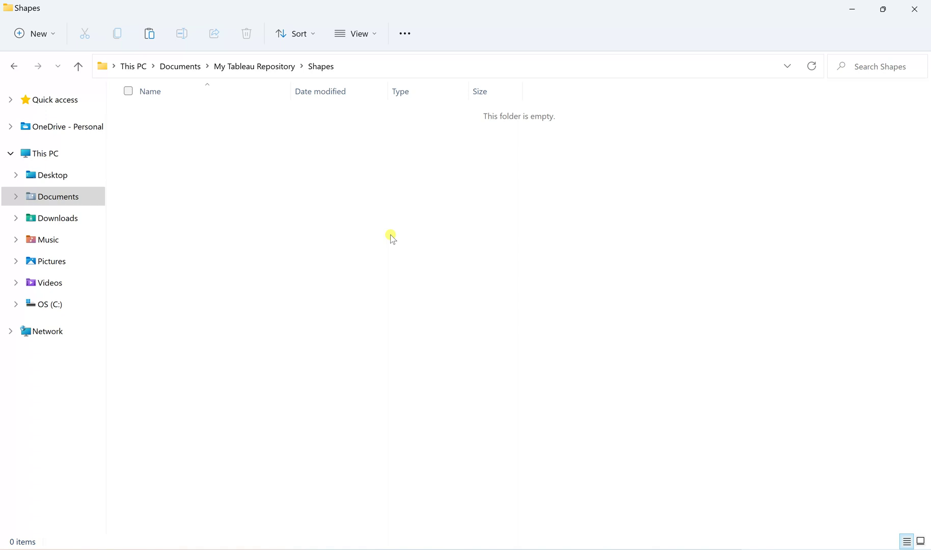
key("ctrl+v")
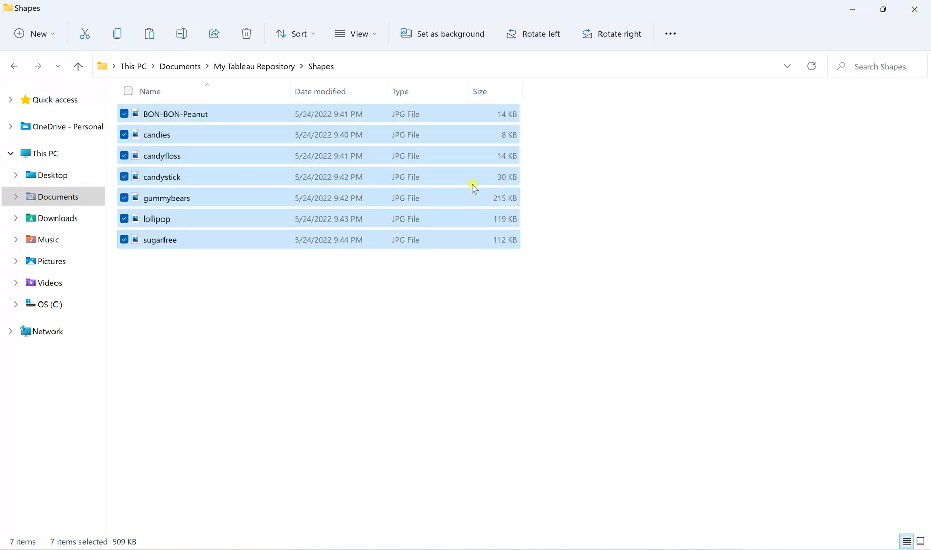
left_click(264, 311)
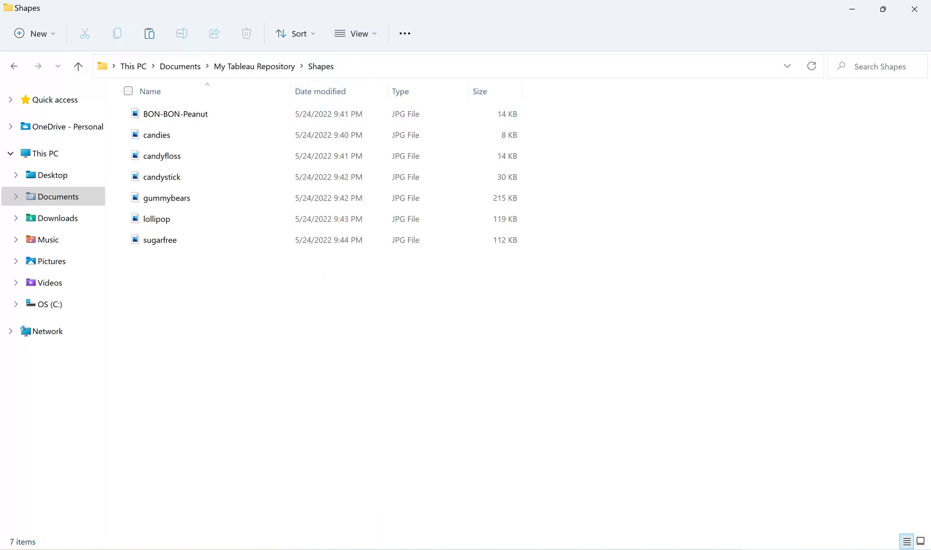
key("alt+Tab")
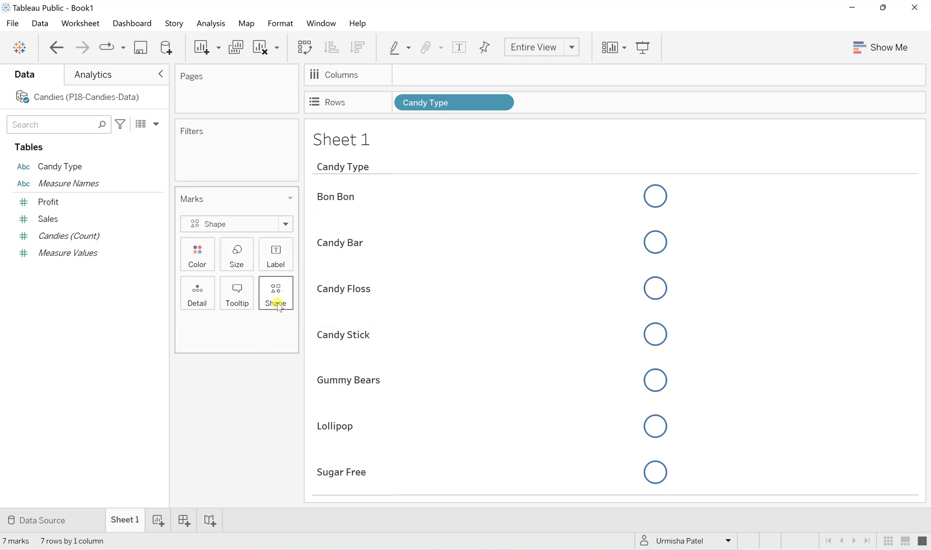
Reload shapes in the Edit Shape dialog and assign the new Custom palette
left_click(278, 304)
left_click(320, 407)
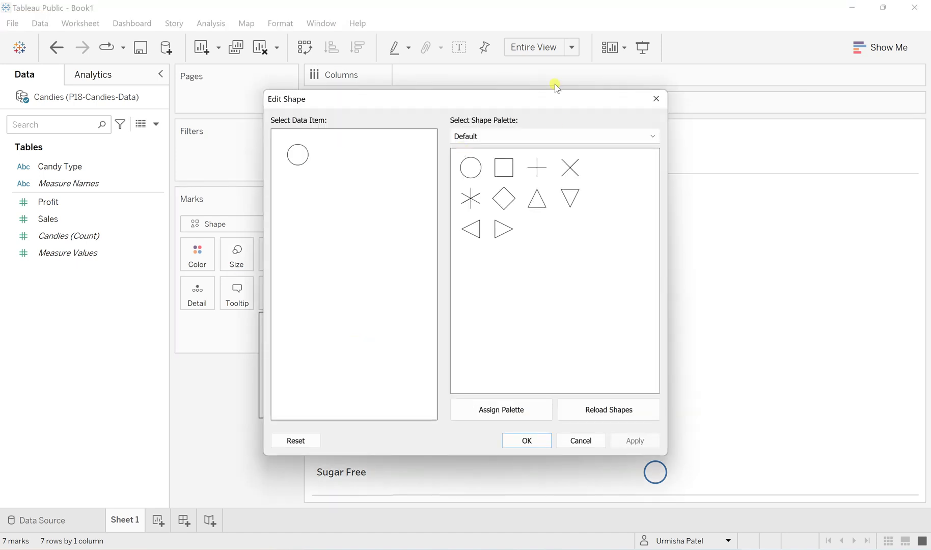
left_click(597, 414)
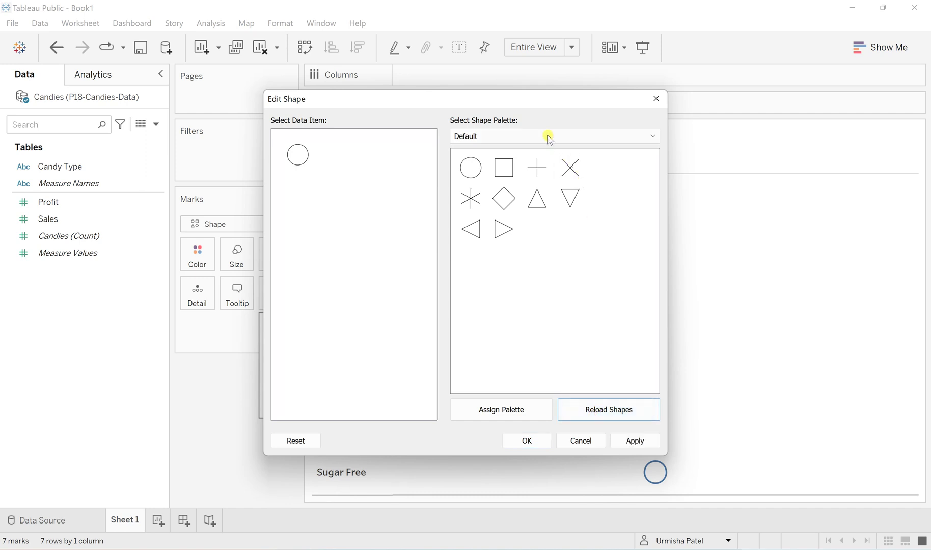
left_click(548, 136)
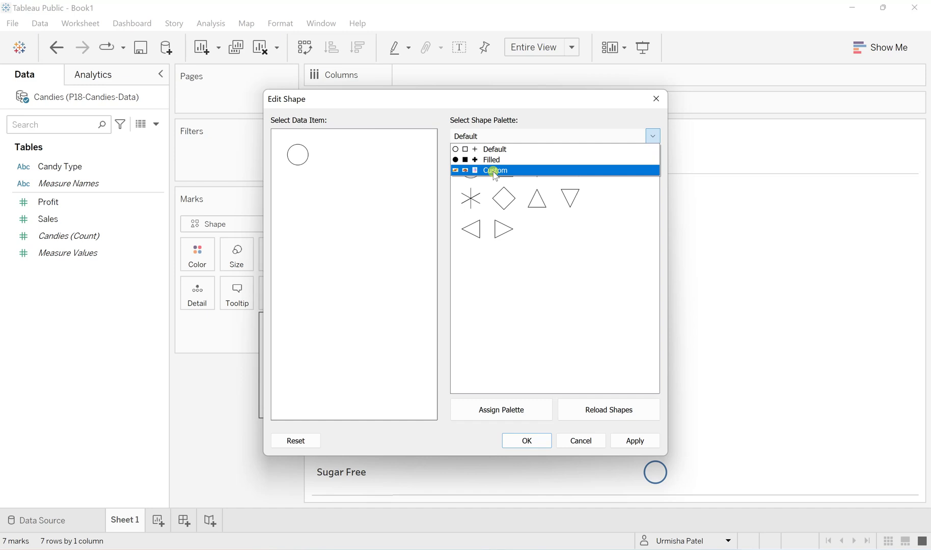
left_click(494, 172)
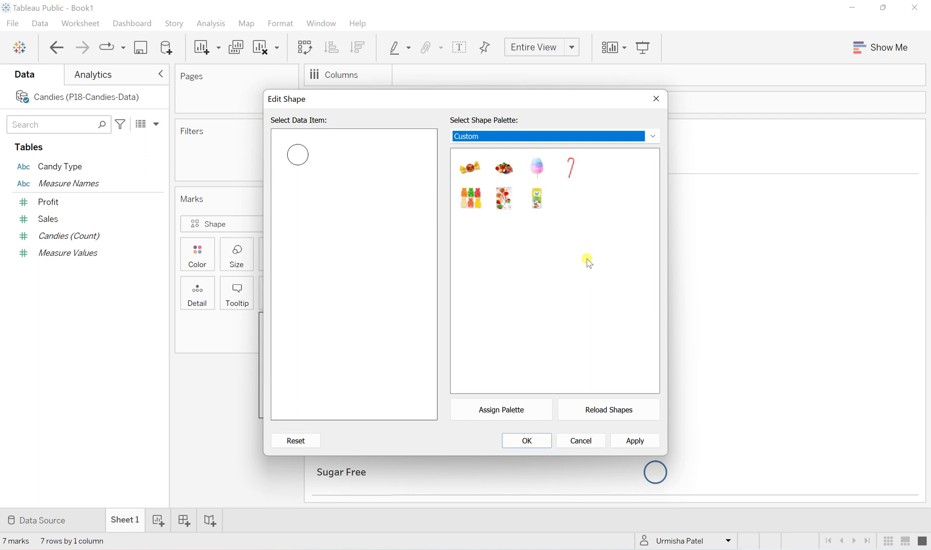
left_click(485, 411)
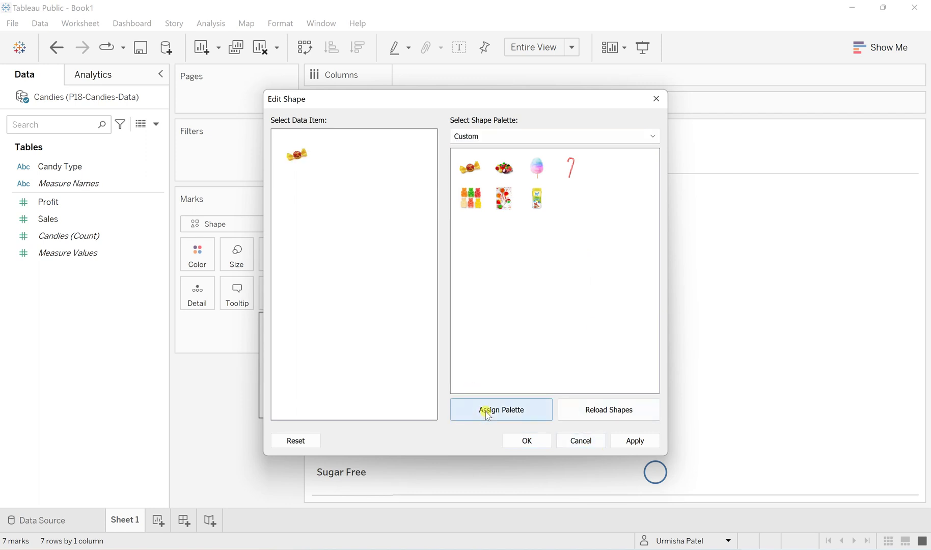
left_click(654, 99)
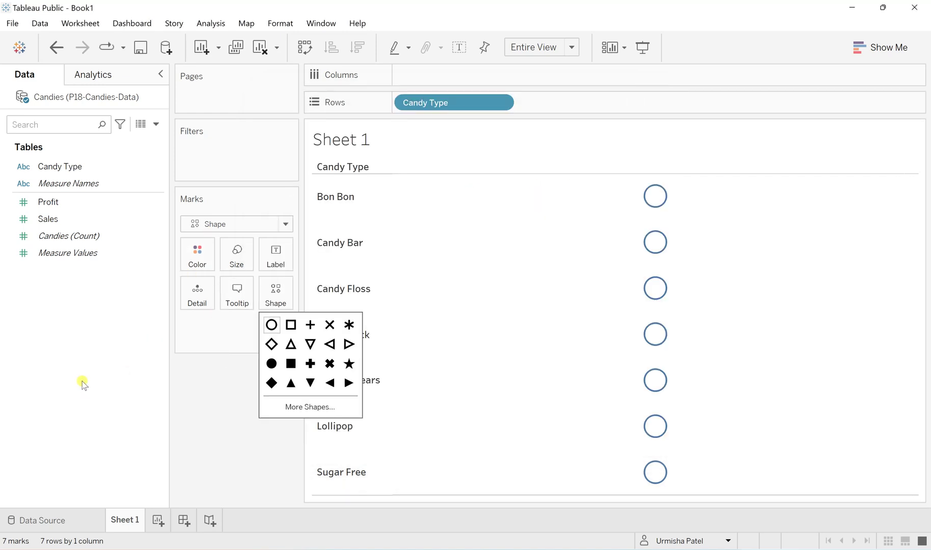
Put Candy Type on Shape and give each candy type its Custom palette picture
left_click_drag(58, 166, 271, 298)
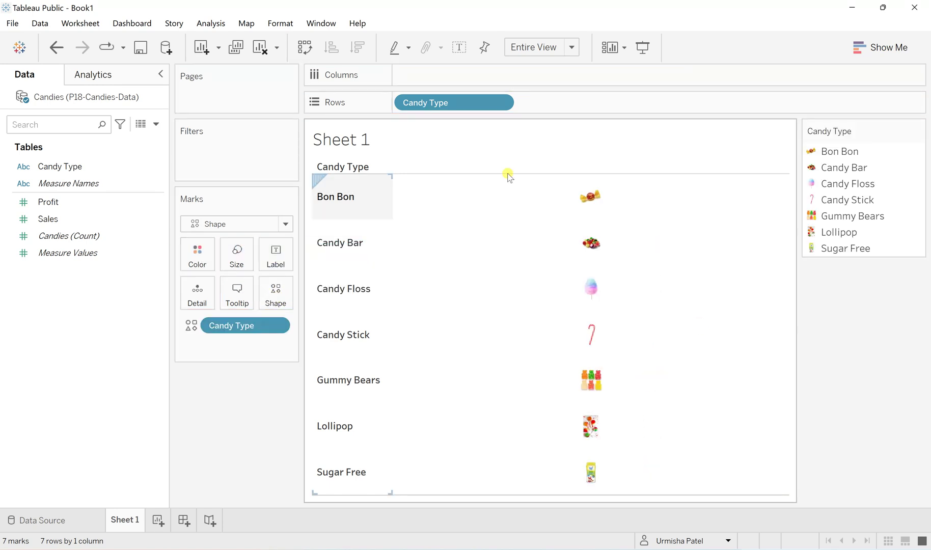
left_click(275, 295)
left_click(494, 136)
left_click(502, 170)
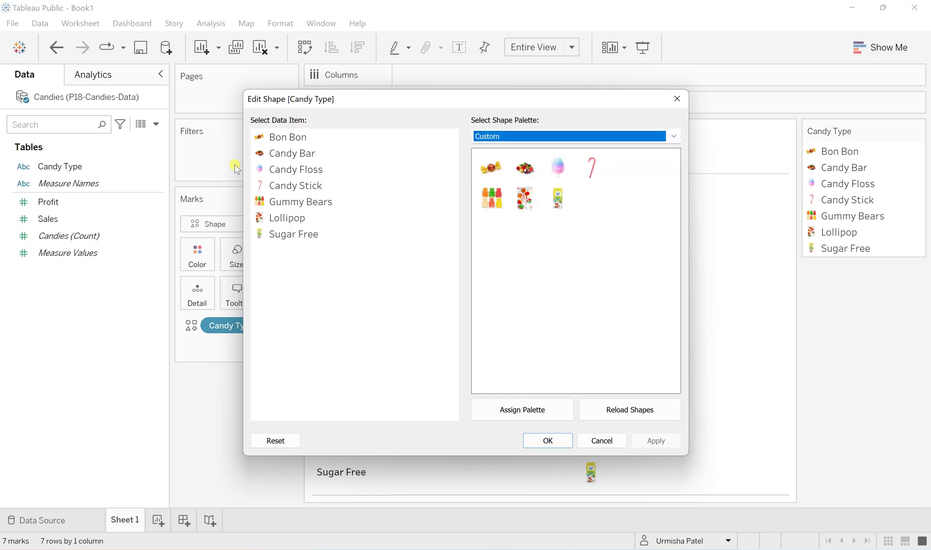
left_click(544, 441)
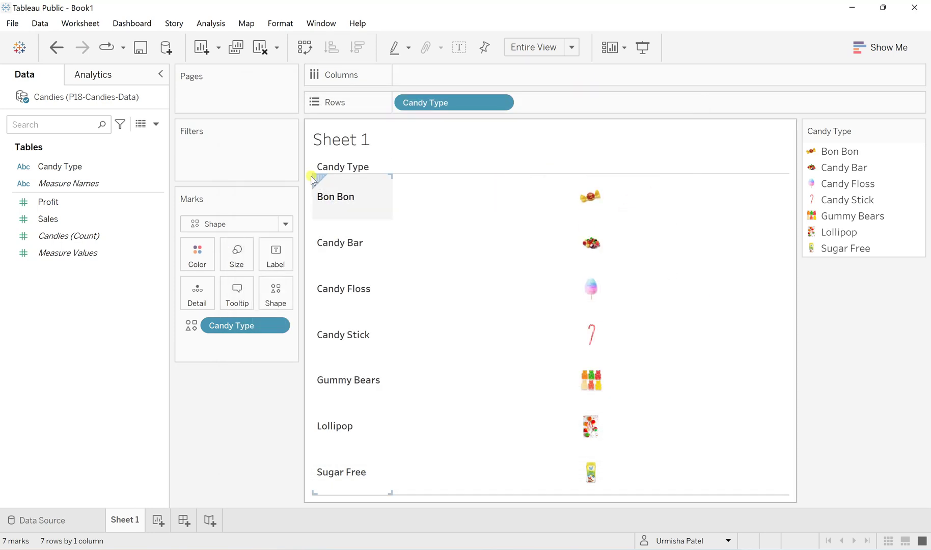